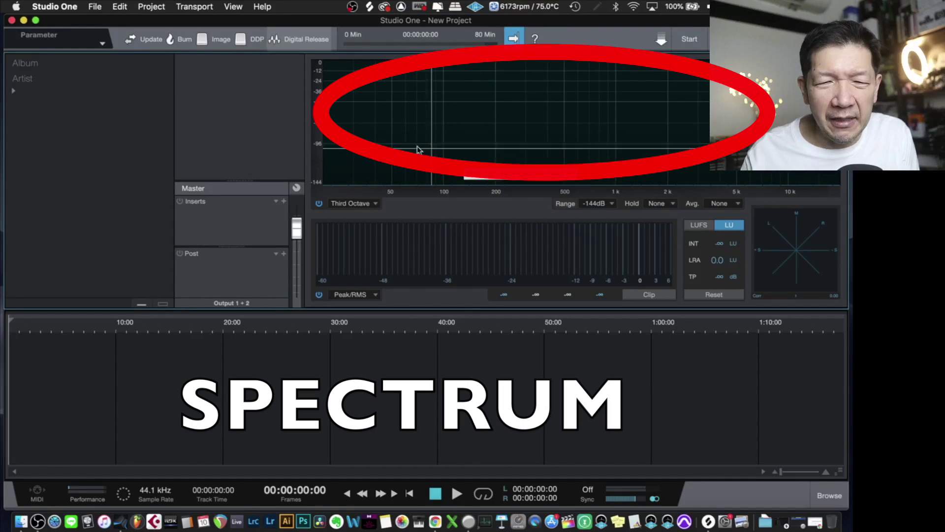
Look through the available spectrum display modes and level meter scales
{"action": "left_click", "coordinate": [375, 202]}
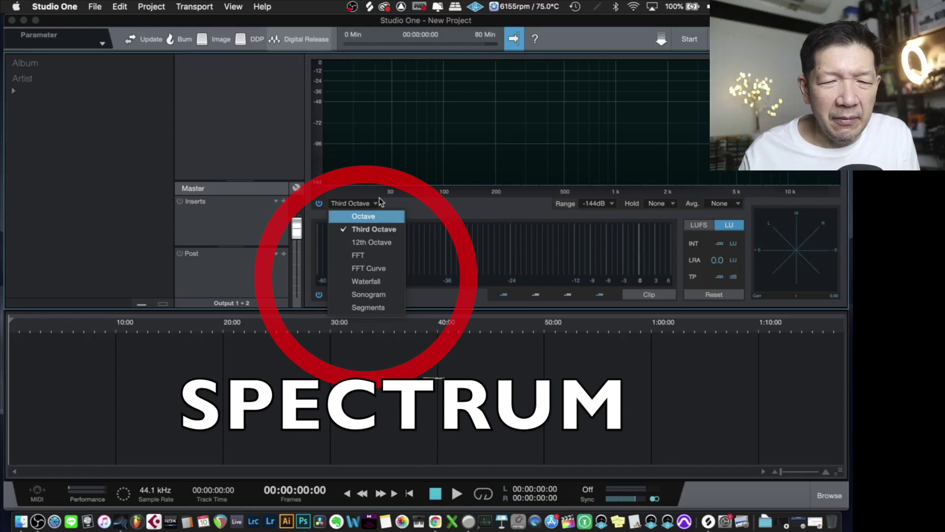
{"action": "left_click", "coordinate": [383, 193]}
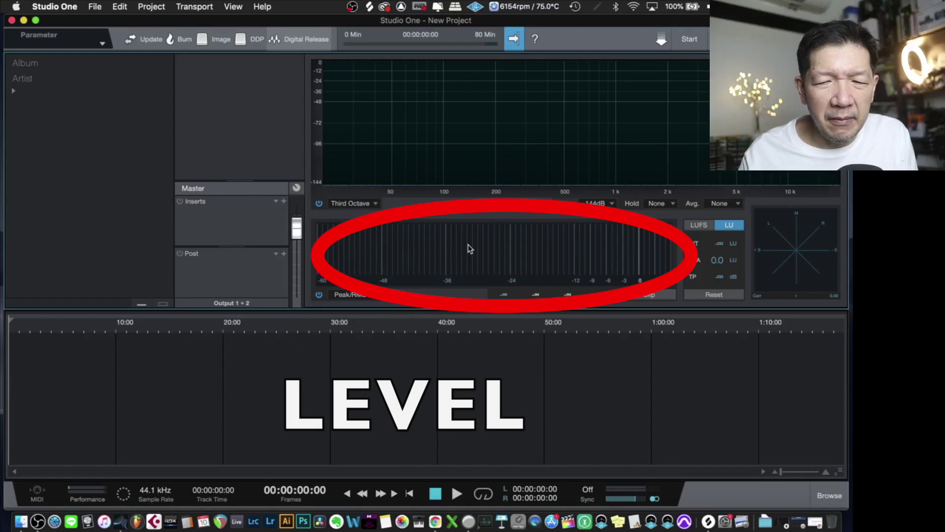
{"action": "left_click", "coordinate": [376, 298]}
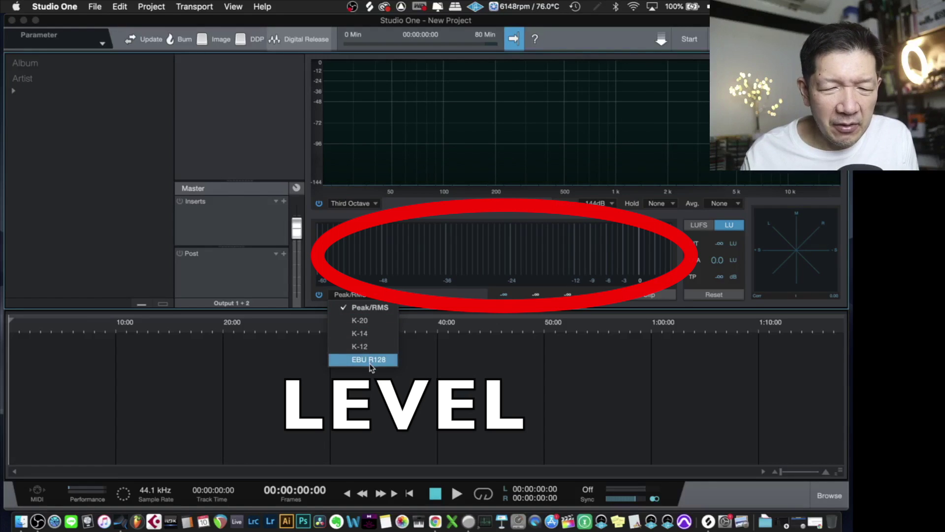
{"action": "left_click", "coordinate": [379, 312]}
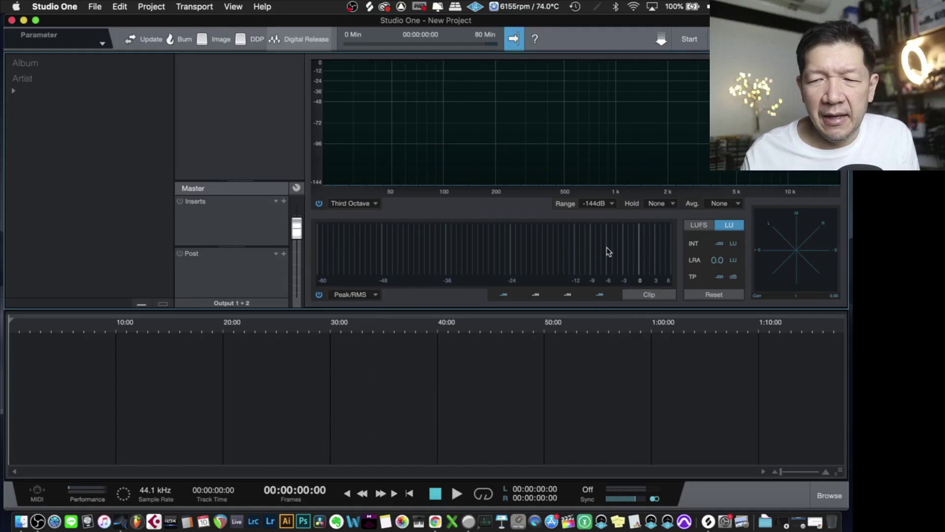
Compare the LUFS and LU loudness units and set the loudness display to LUFS
{"action": "left_click", "coordinate": [694, 226]}
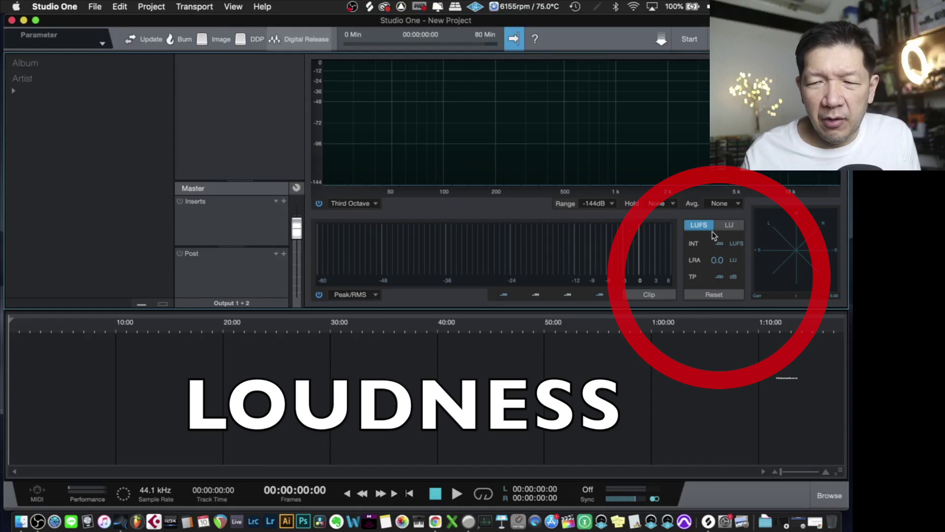
{"action": "left_click", "coordinate": [728, 228]}
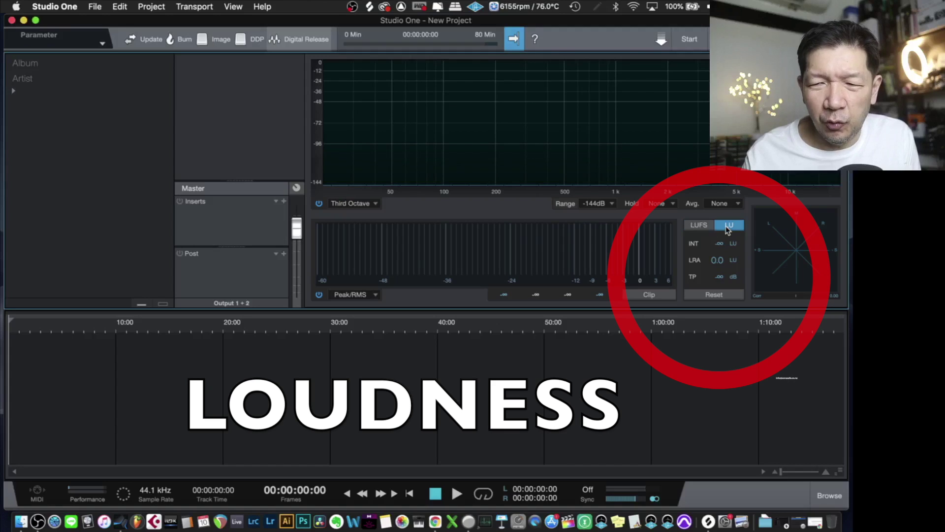
{"action": "left_click", "coordinate": [695, 227]}
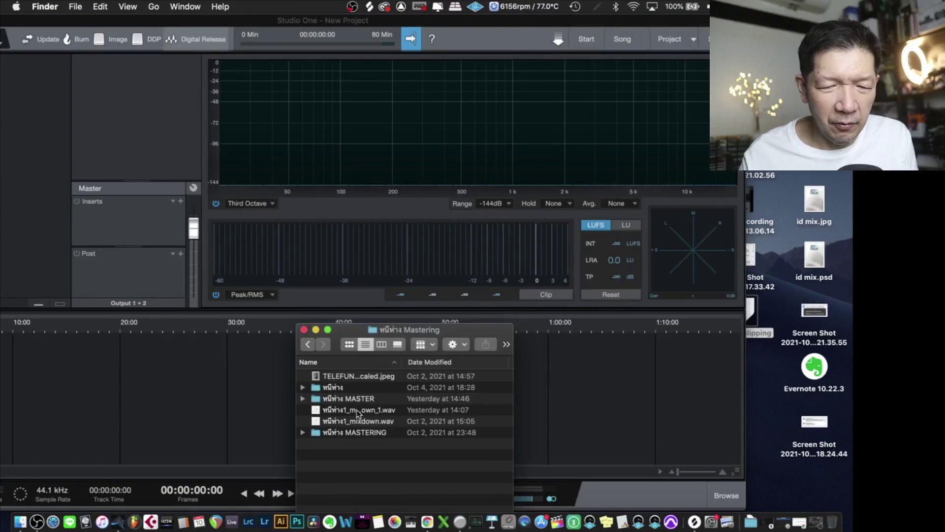
Add the หนีห่าง1_mixdown_1.wav file from the Mastering folder to the project timeline as the first track
{"action": "left_click_drag", "start_coordinate": [348, 405], "coordinate": [177, 379]}
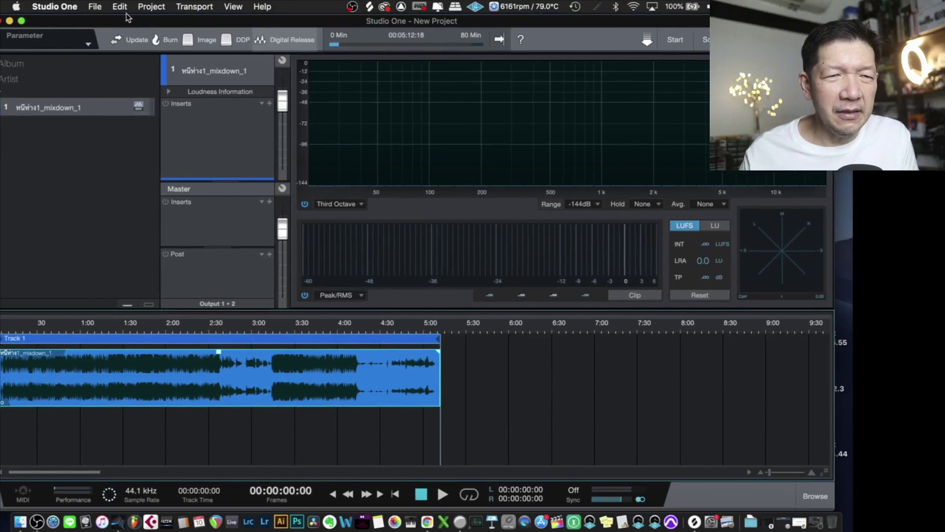
{"action": "left_click_drag", "start_coordinate": [141, 20], "coordinate": [153, 20]}
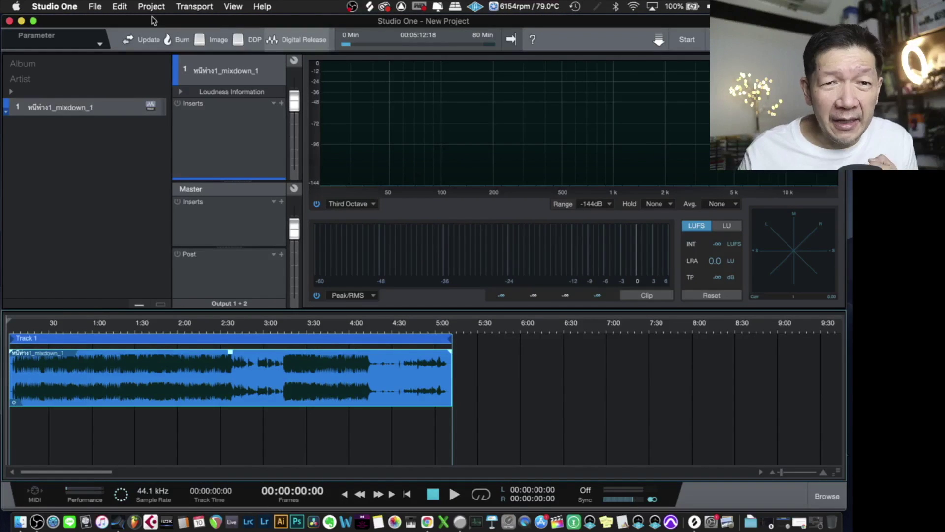
Examine the pause before the start of the first track close up on the timeline, then its end
{"action": "key", "text": "e"}
{"action": "key", "text": "e"}
{"action": "key", "text": "e"}
{"action": "key", "text": "e"}
{"action": "key", "text": "e"}
{"action": "left_click_drag", "start_coordinate": [100, 350], "coordinate": [66, 374]}
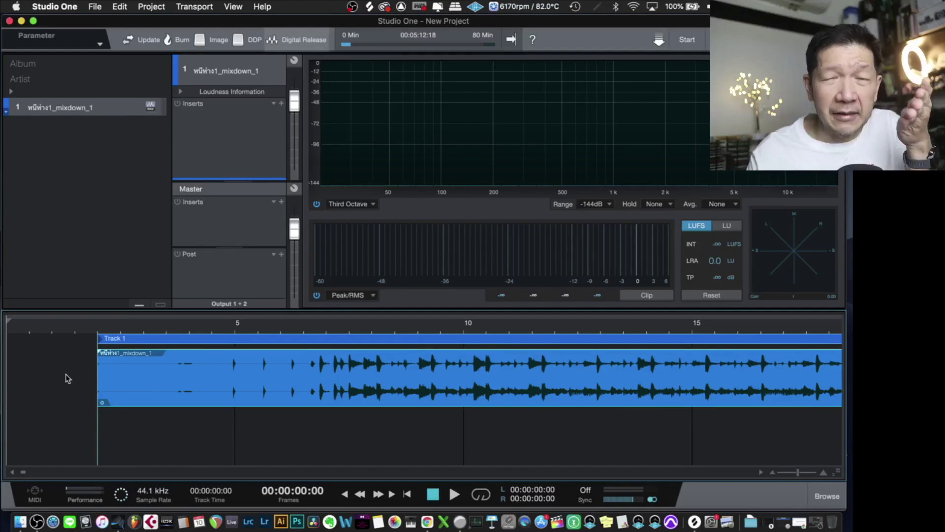
{"action": "key", "text": "End"}
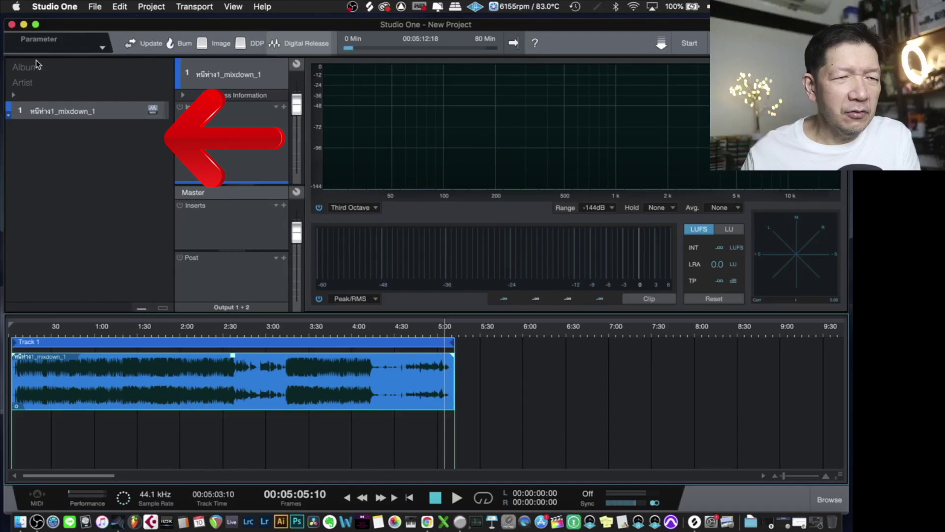
Inspect the Album and Artist fields and expand the album's additional metadata fields
{"action": "left_click", "coordinate": [36, 67]}
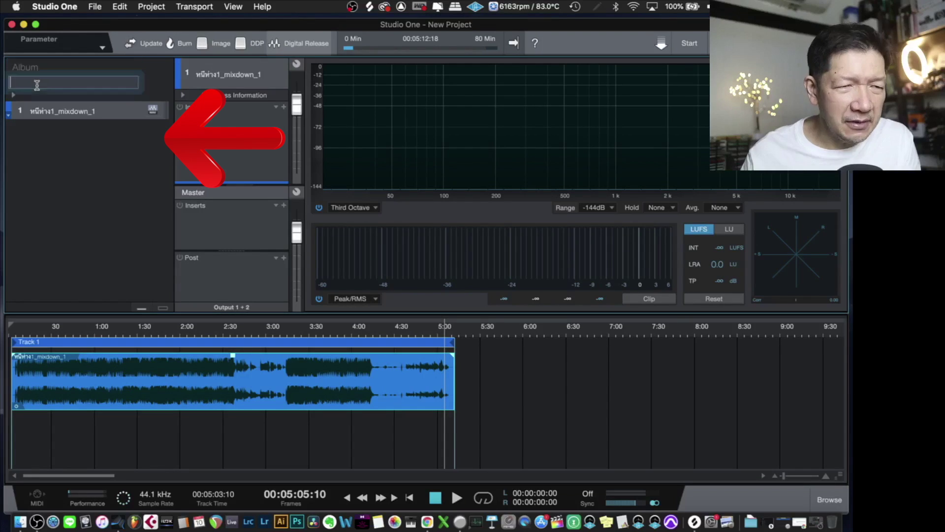
{"action": "left_click", "coordinate": [14, 94]}
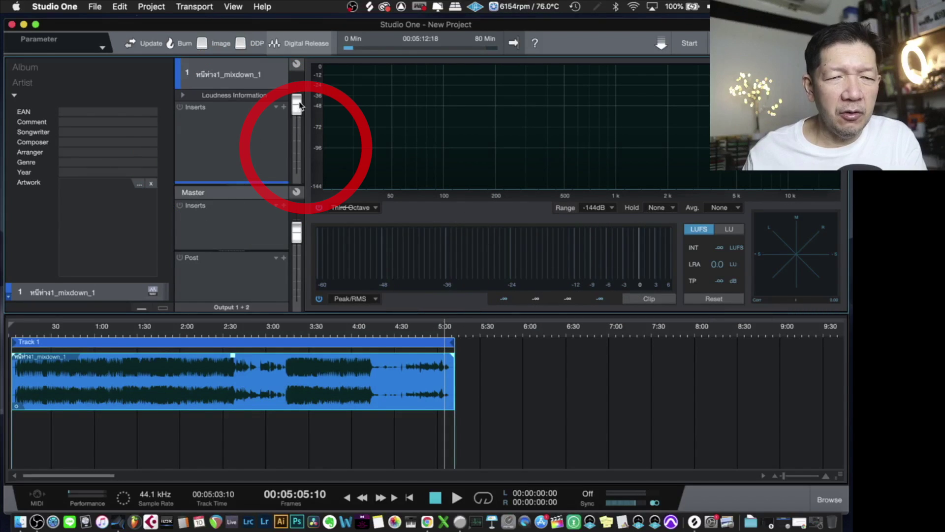
Lower the first track's volume slightly, then set it to about -0.1 dB
{"action": "left_click_drag", "start_coordinate": [298, 105], "coordinate": [299, 106]}
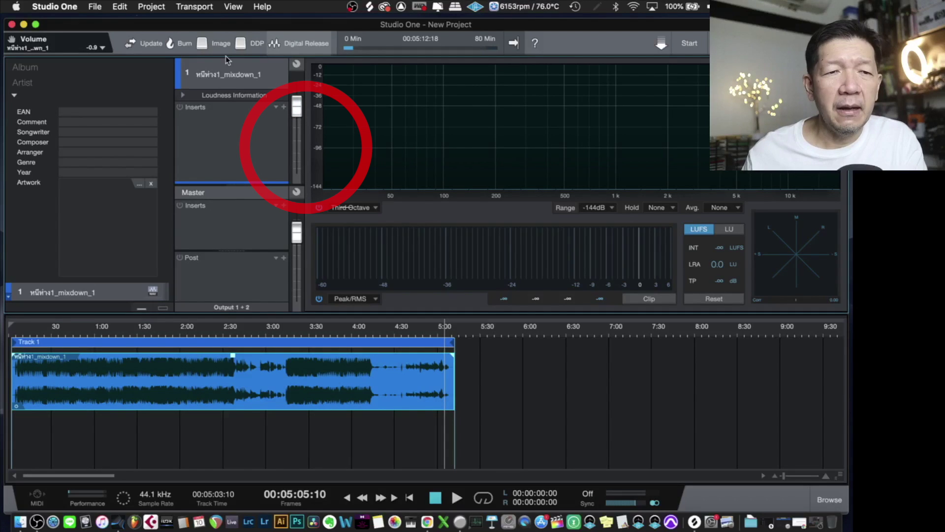
{"action": "left_click_drag", "start_coordinate": [297, 110], "coordinate": [297, 108]}
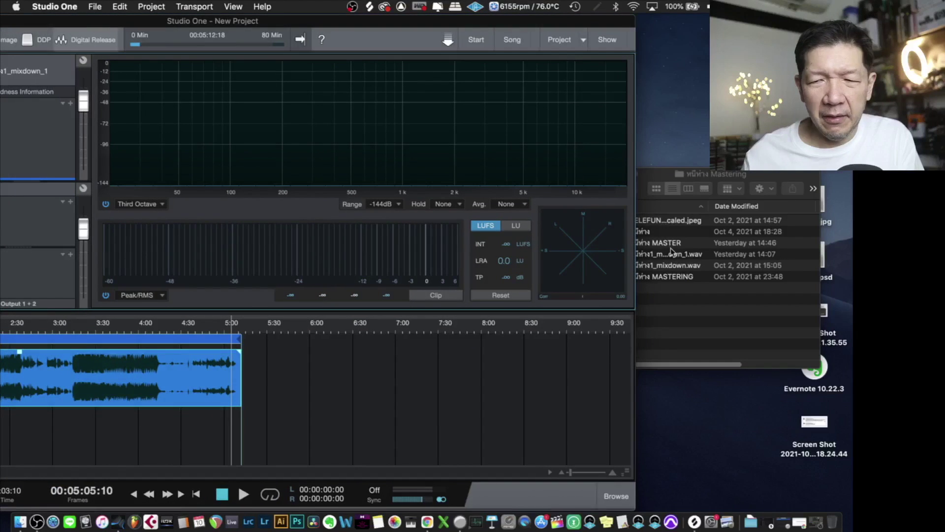
Add หนีห่าง1_mixdown.wav as a second track following the first one on the timeline
{"action": "left_click_drag", "start_coordinate": [672, 265], "coordinate": [303, 364]}
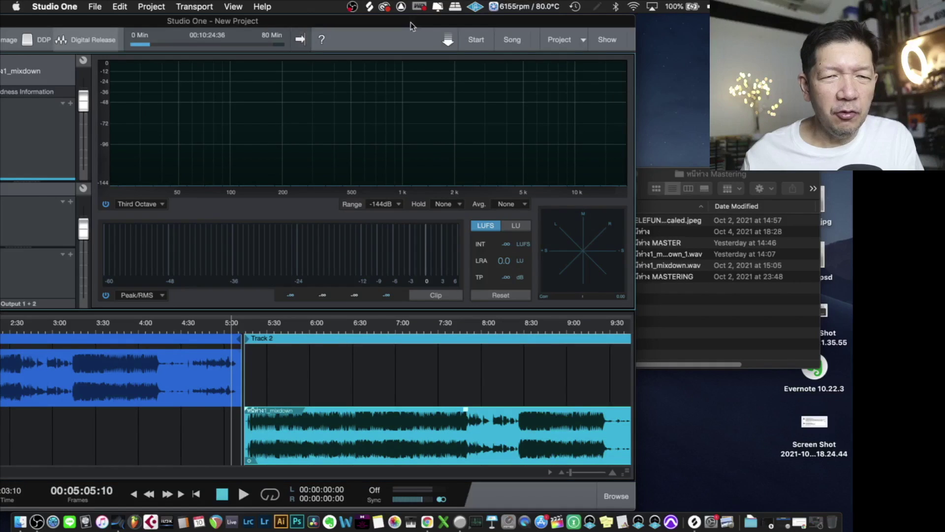
{"action": "double_click", "coordinate": [519, 21]}
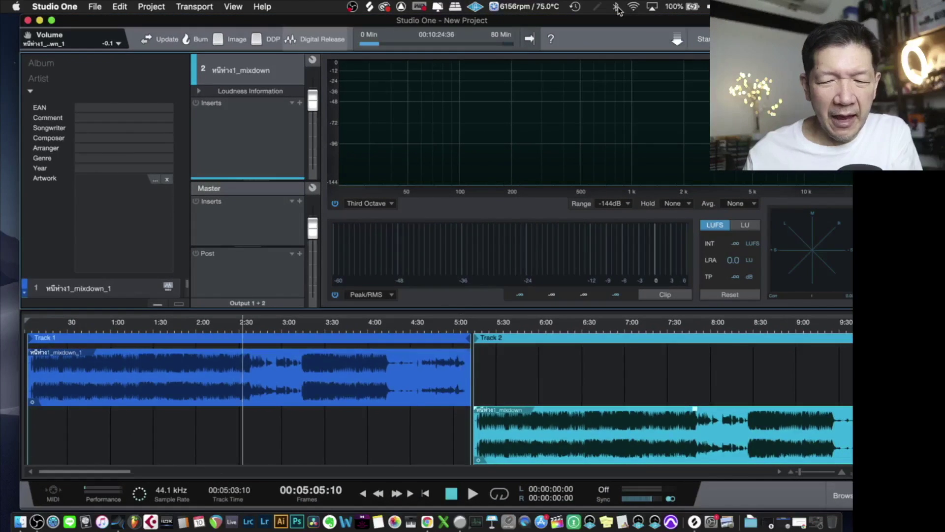
{"action": "key", "text": "shift+f"}
{"action": "key", "text": "e"}
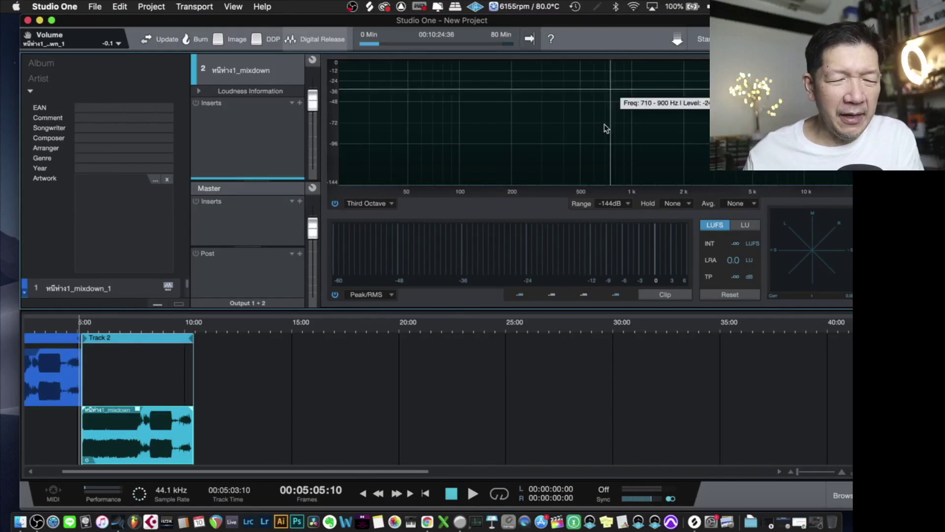
{"action": "key", "text": "e"}
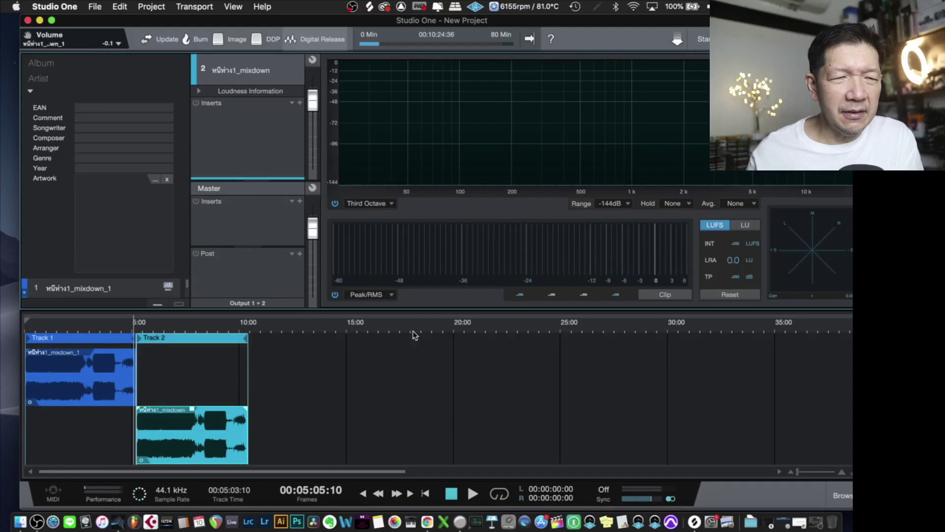
Select each track to compare their channel strips and set the second track's volume to about -0.3 dB
{"action": "left_click", "coordinate": [105, 383]}
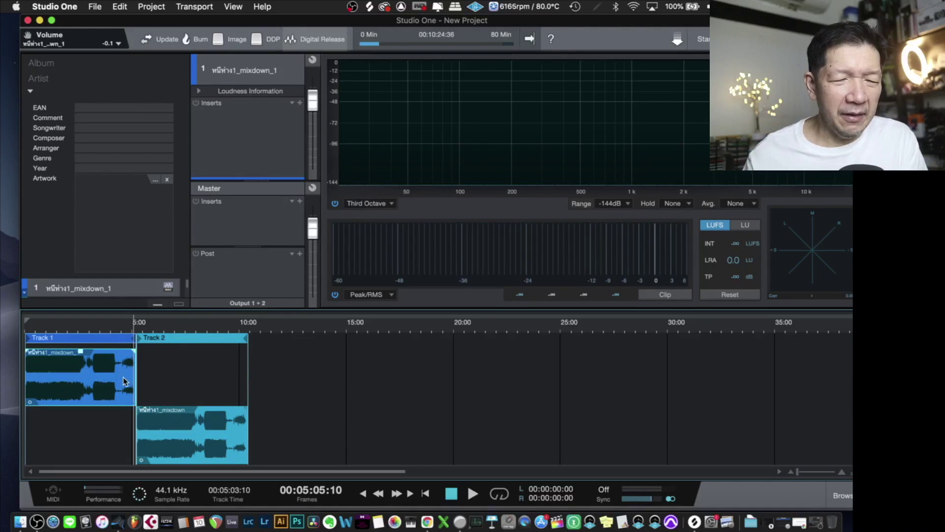
{"action": "left_click", "coordinate": [182, 447]}
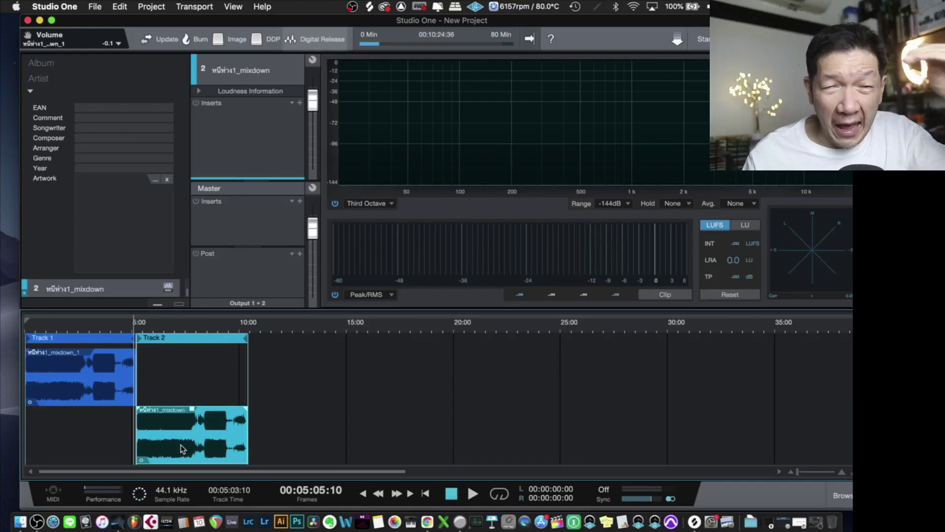
{"action": "left_click_drag", "start_coordinate": [317, 110], "coordinate": [317, 112]}
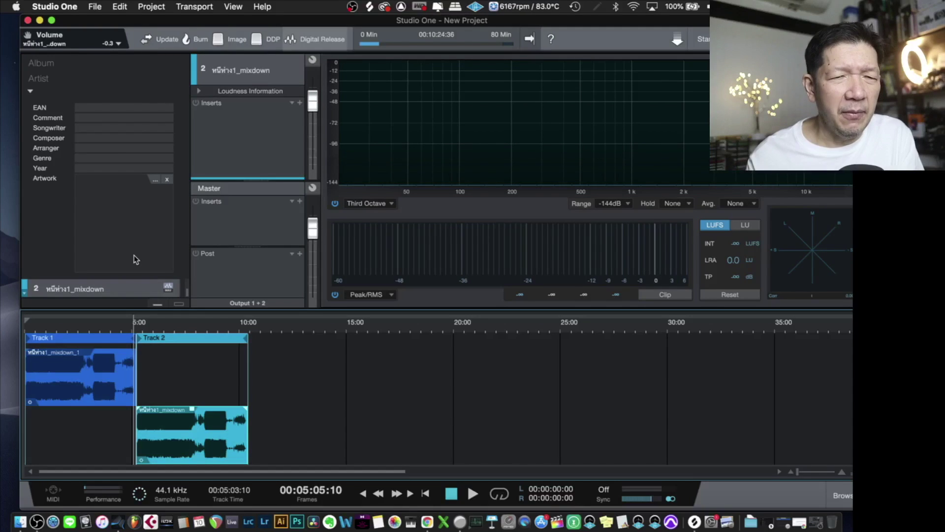
Insert FabFilter Pro-L from the Mastering plug-ins on the second track and set its gain to about +6.6 dB
{"action": "left_click", "coordinate": [299, 104]}
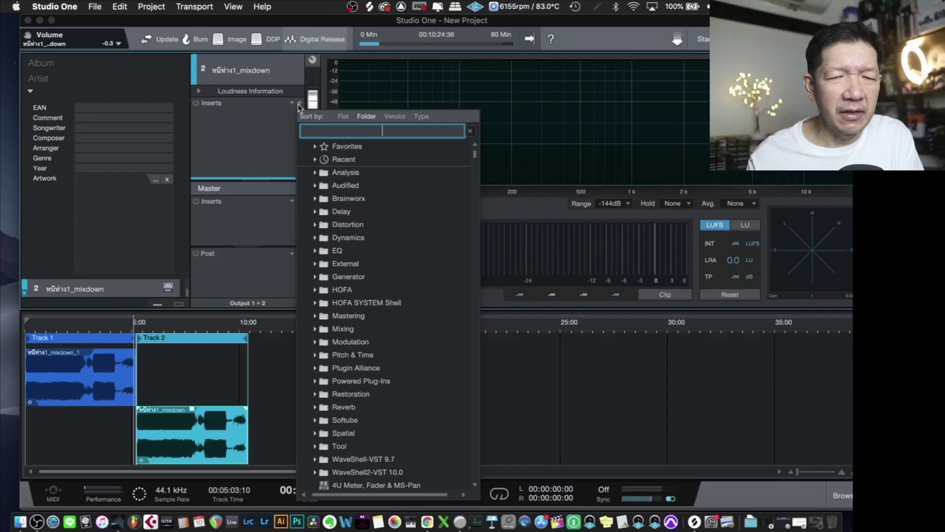
{"action": "left_click", "coordinate": [316, 316]}
{"action": "scroll", "coordinate": [397, 411], "scroll_direction": "down", "scroll_amount": 8}
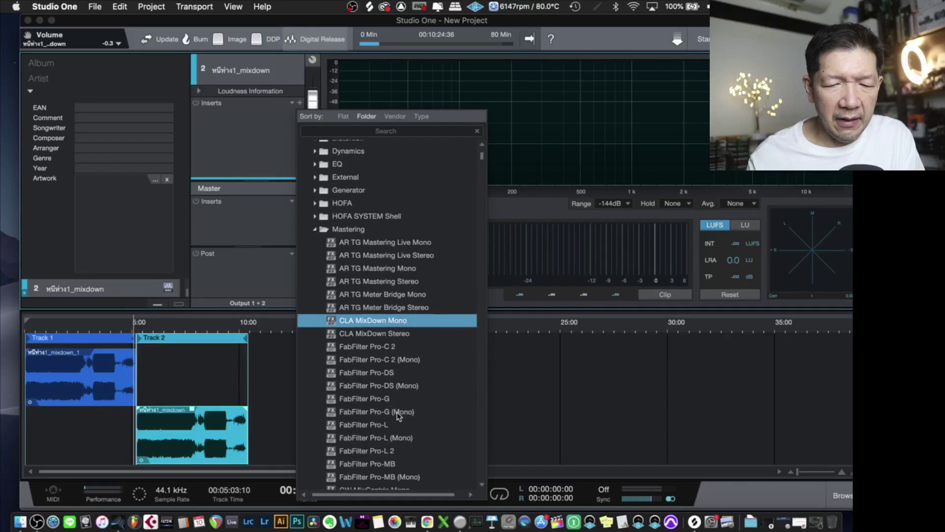
{"action": "key", "text": "Escape"}
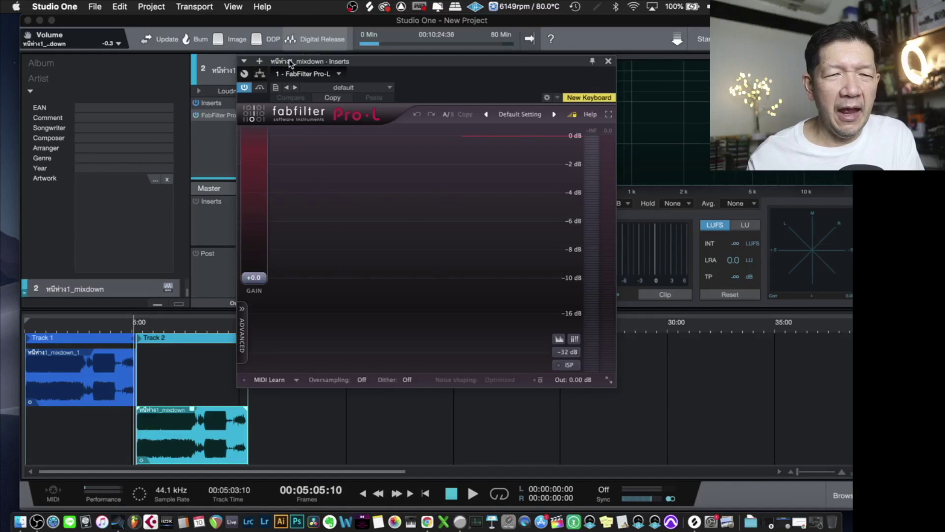
{"action": "left_click_drag", "start_coordinate": [289, 63], "coordinate": [454, 64]}
{"action": "left_click_drag", "start_coordinate": [419, 278], "coordinate": [426, 245]}
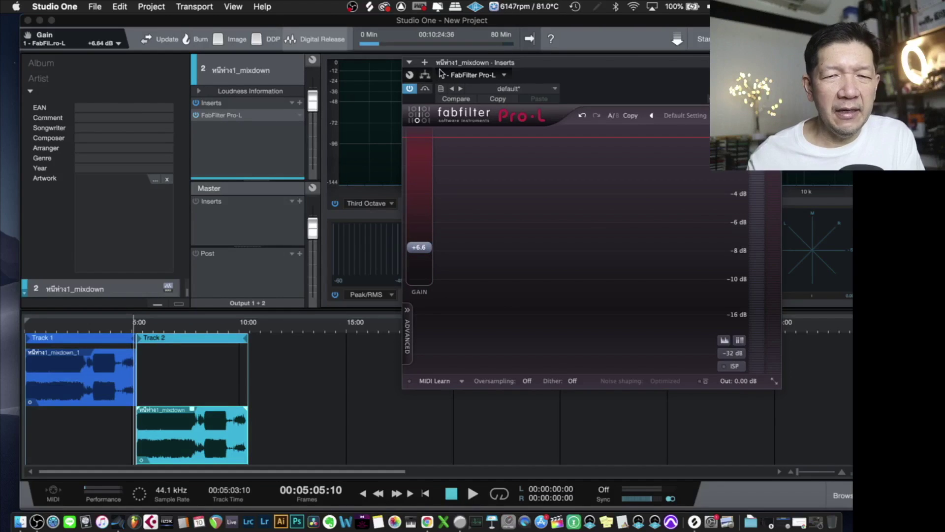
{"action": "left_click_drag", "start_coordinate": [454, 66], "coordinate": [440, 207]}
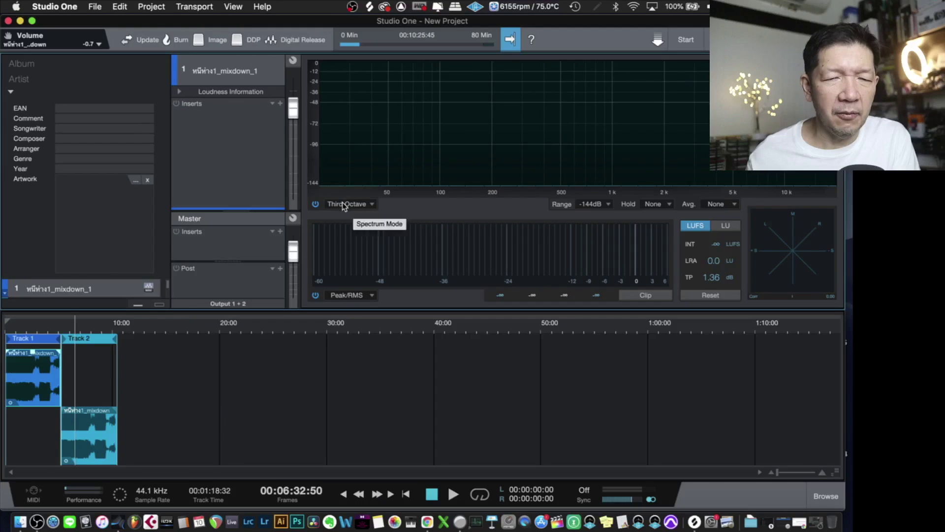
Play the project and view its spectrum in the 12th Octave, FFT and FFT Curve modes
{"action": "key", "text": "space"}
{"action": "left_click", "coordinate": [341, 203]}
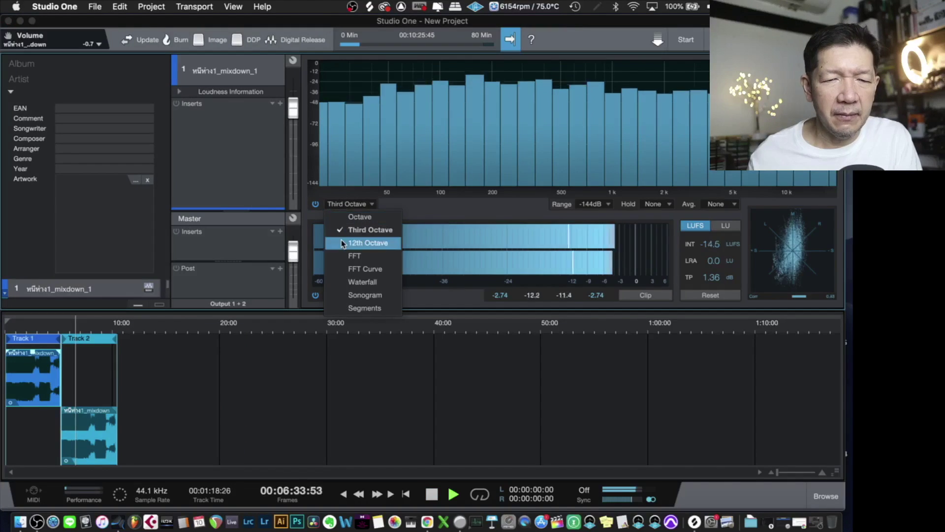
{"action": "left_click", "coordinate": [343, 243]}
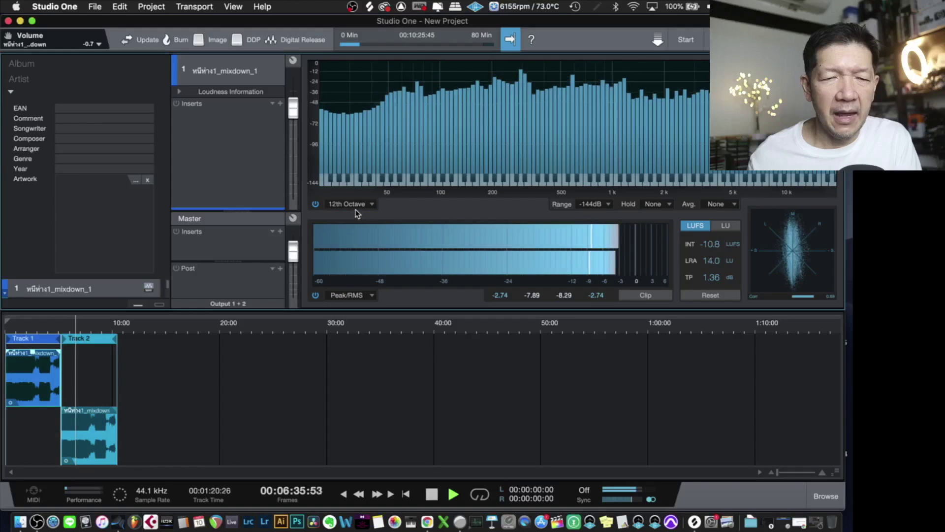
{"action": "left_click", "coordinate": [356, 208]}
{"action": "left_click", "coordinate": [354, 256]}
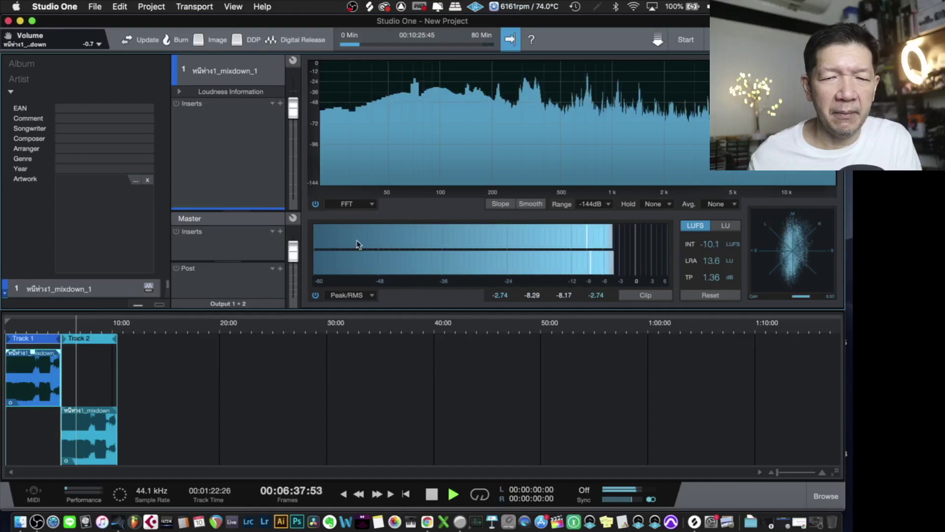
{"action": "left_click", "coordinate": [361, 203]}
{"action": "left_click", "coordinate": [358, 269]}
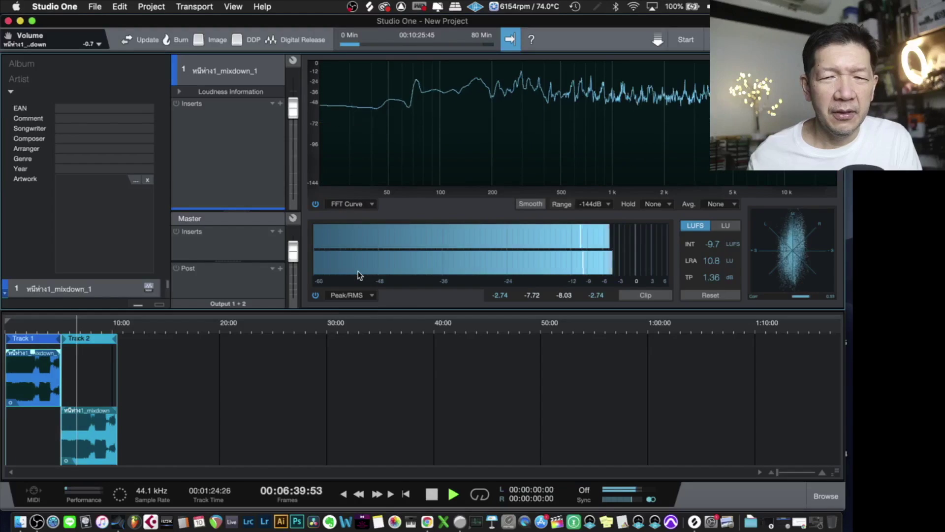
View the spectrum of the playing audio in the Waterfall, Sonogram and Segments modes
{"action": "left_click", "coordinate": [364, 204]}
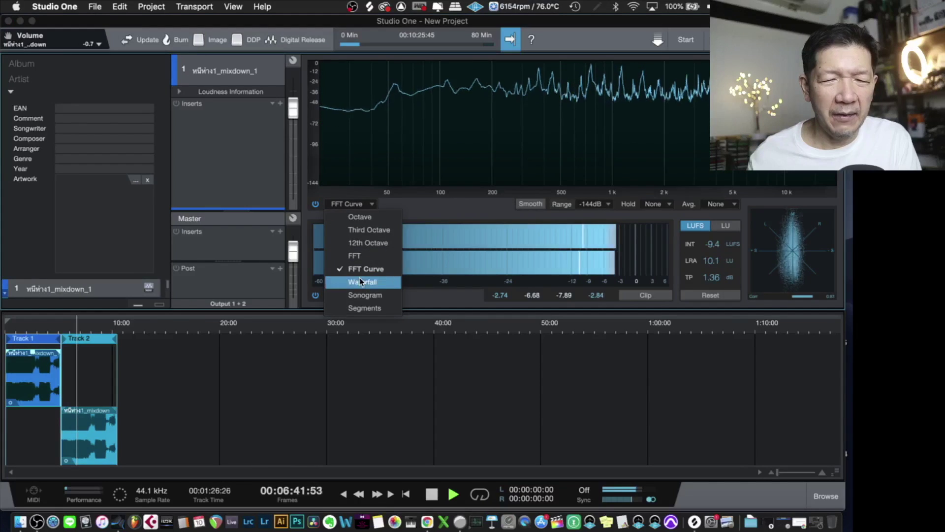
{"action": "left_click", "coordinate": [359, 279]}
{"action": "left_click", "coordinate": [361, 202]}
{"action": "left_click", "coordinate": [364, 223]}
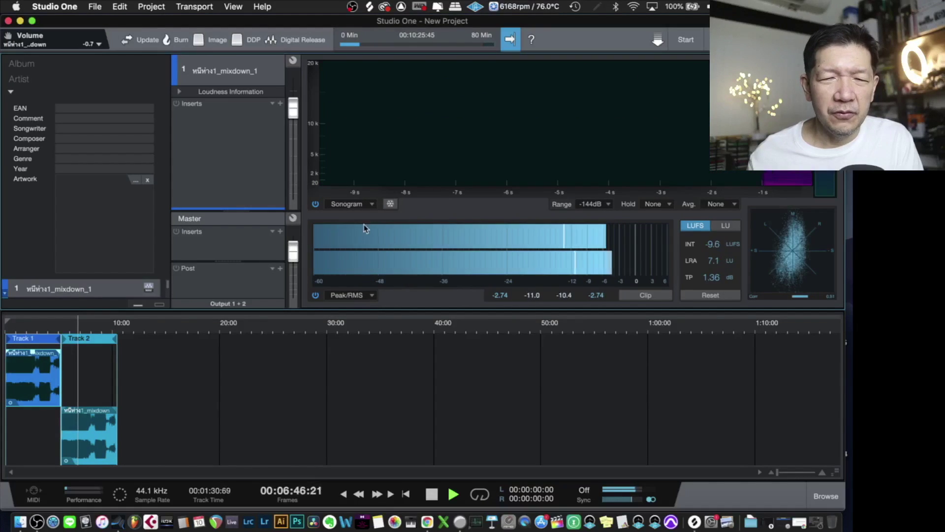
{"action": "left_click", "coordinate": [367, 203]}
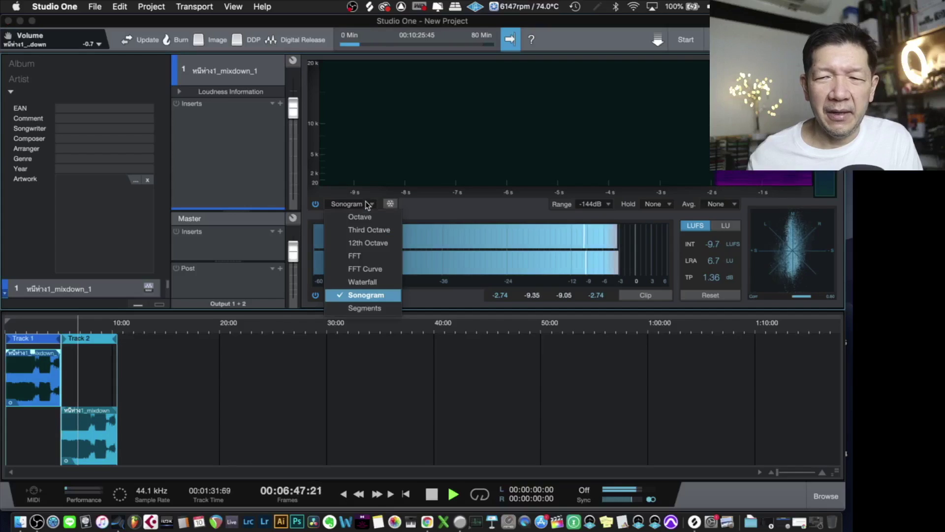
{"action": "left_click", "coordinate": [361, 306]}
{"action": "left_click", "coordinate": [354, 204]}
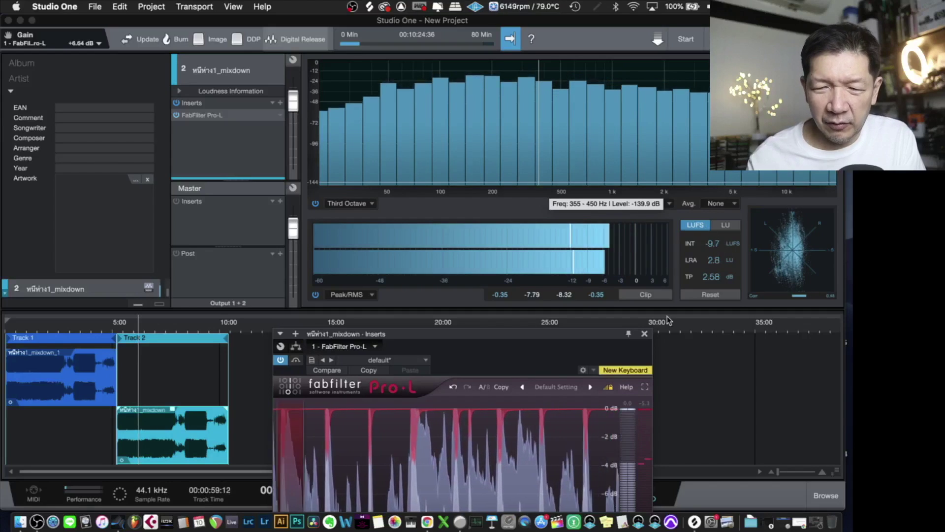
Move the FabFilter Pro-L window clear of the meters and set its gain to about +6.0 dB
{"action": "left_click", "coordinate": [595, 333]}
{"action": "left_click_drag", "start_coordinate": [595, 333], "coordinate": [607, 313]}
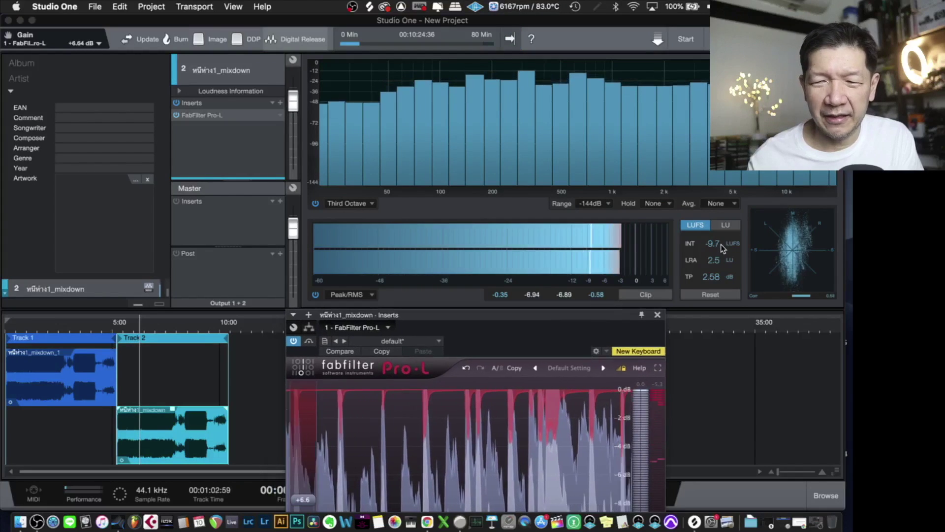
{"action": "left_click_drag", "start_coordinate": [547, 314], "coordinate": [586, 231]}
{"action": "left_click_drag", "start_coordinate": [350, 418], "coordinate": [351, 426]}
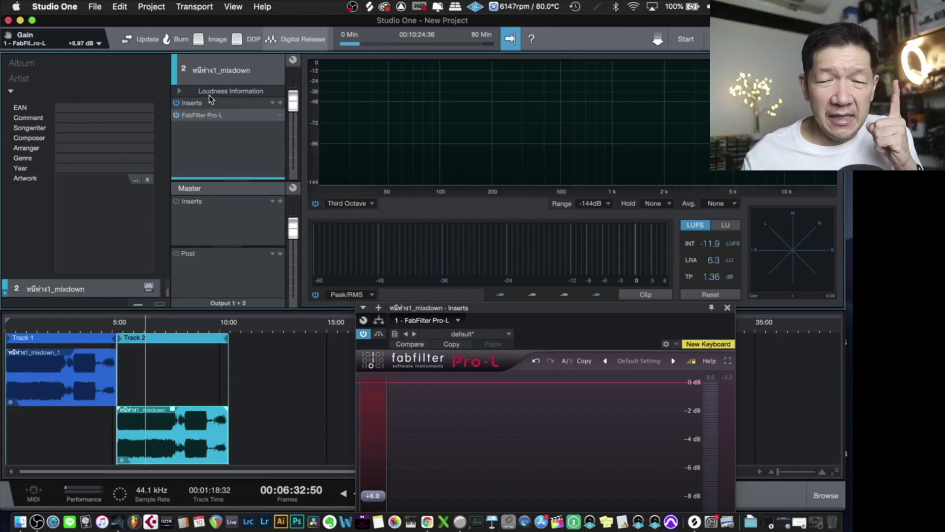
Show the second track's loudness information and compare its Pre FX and Post FX values
{"action": "left_click", "coordinate": [179, 93]}
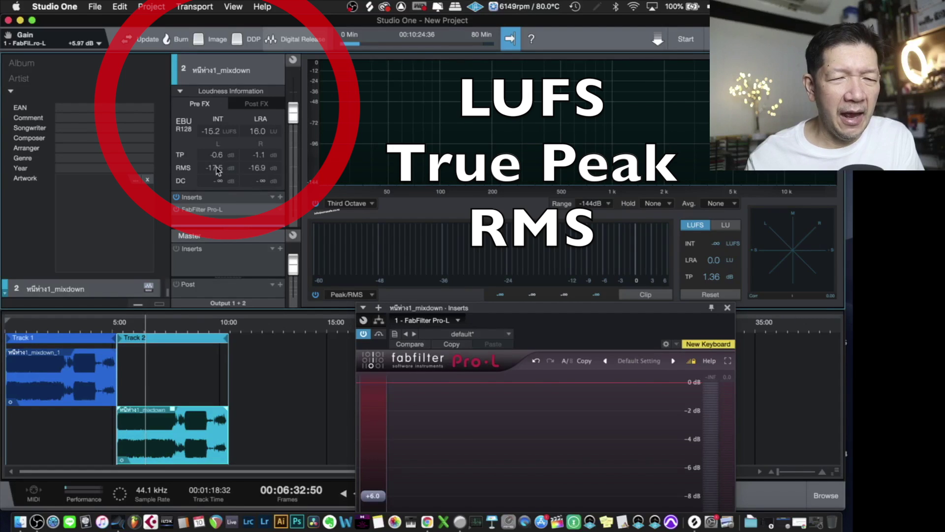
{"action": "left_click", "coordinate": [248, 103]}
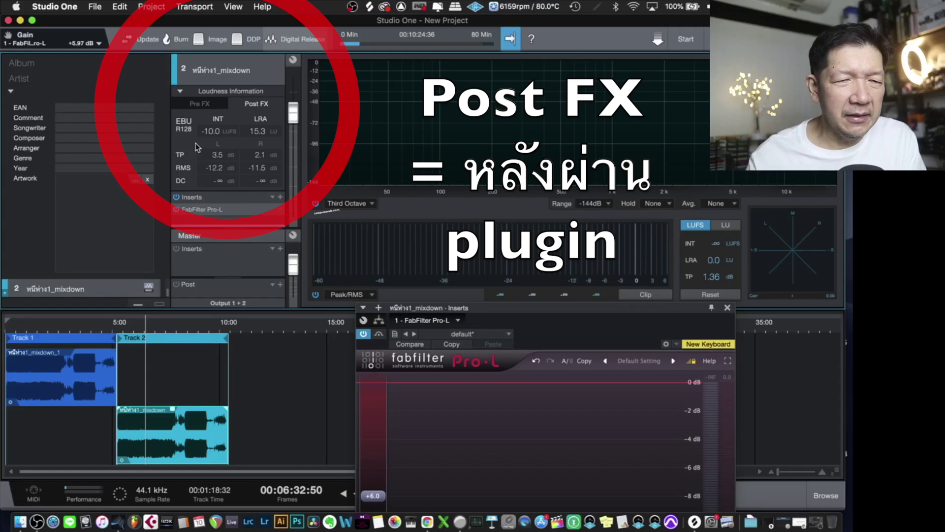
{"action": "left_click", "coordinate": [201, 106]}
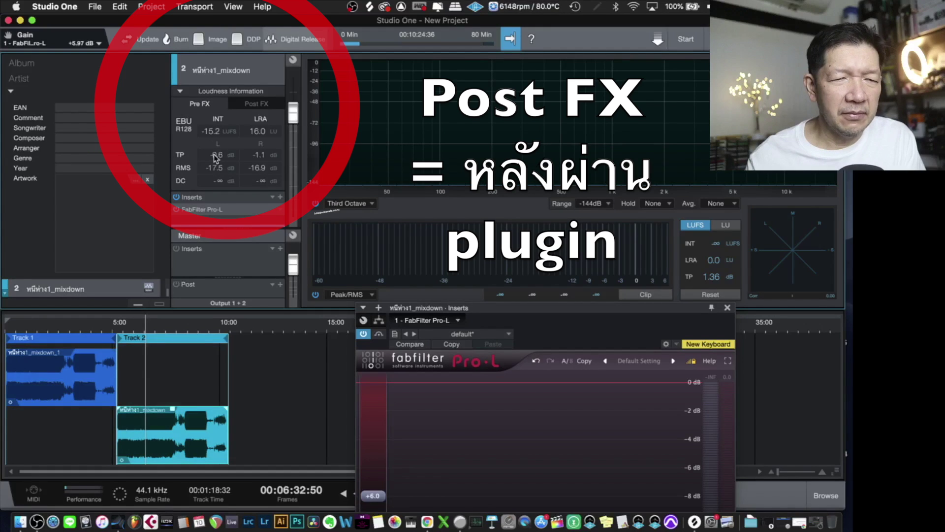
{"action": "left_click", "coordinate": [250, 105]}
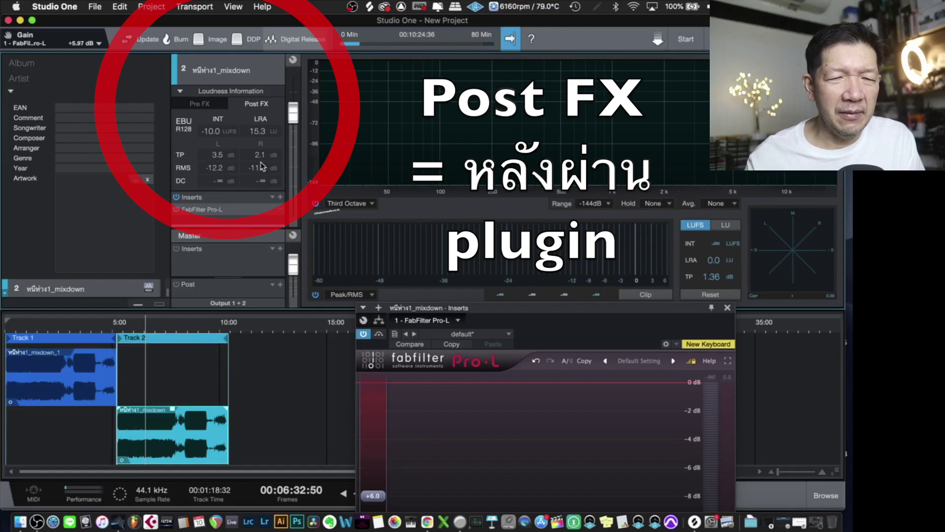
{"action": "mouse_move", "coordinate": [295, 118]}
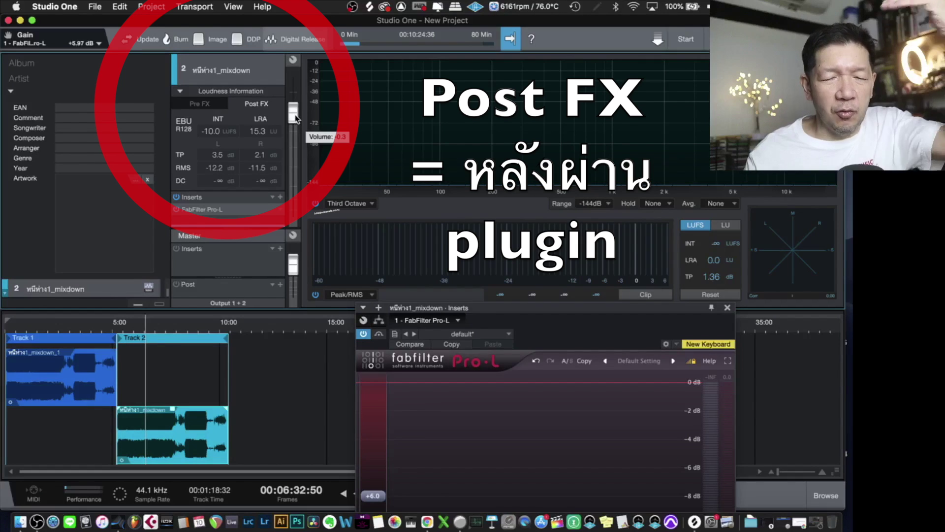
{"action": "left_click", "coordinate": [180, 91]}
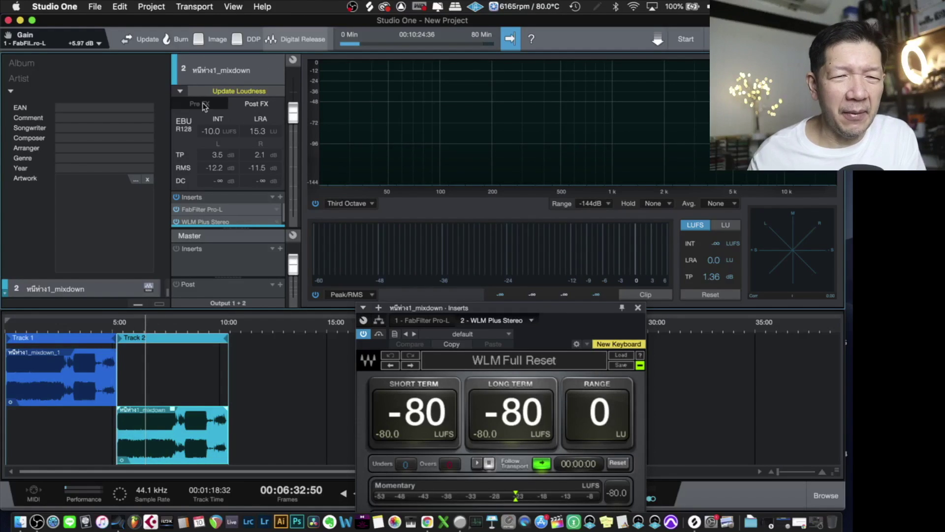
Update the second track's loudness information with WLM Plus Stereo's True Peak Limiter on, and close the plug-in window
{"action": "left_click", "coordinate": [244, 88]}
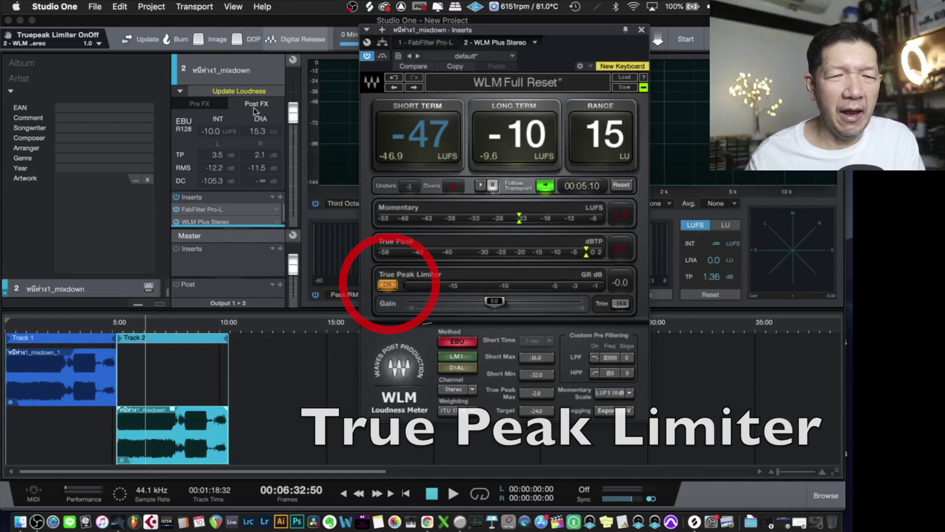
{"action": "left_click", "coordinate": [247, 93]}
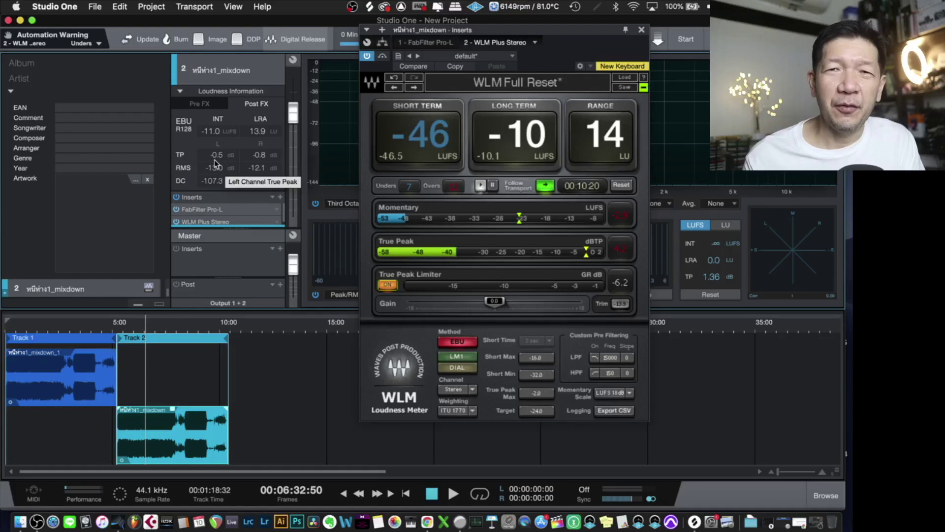
{"action": "key", "text": "super+w"}
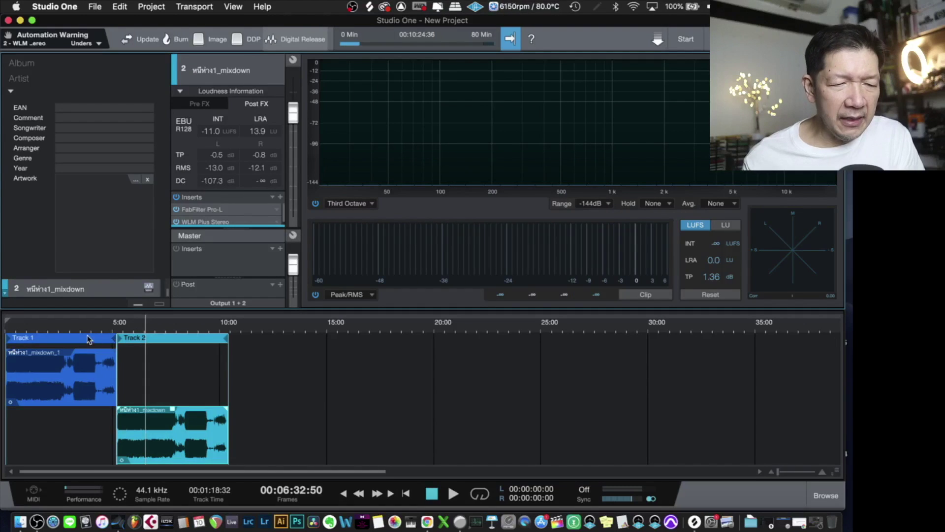
Shift the second track in the timeline so it starts at about 5:15, leaving a gap after the first track
{"action": "scroll", "coordinate": [118, 340], "scroll_direction": "up", "scroll_amount": 10}
{"action": "left_click_drag", "start_coordinate": [176, 415], "coordinate": [125, 415]}
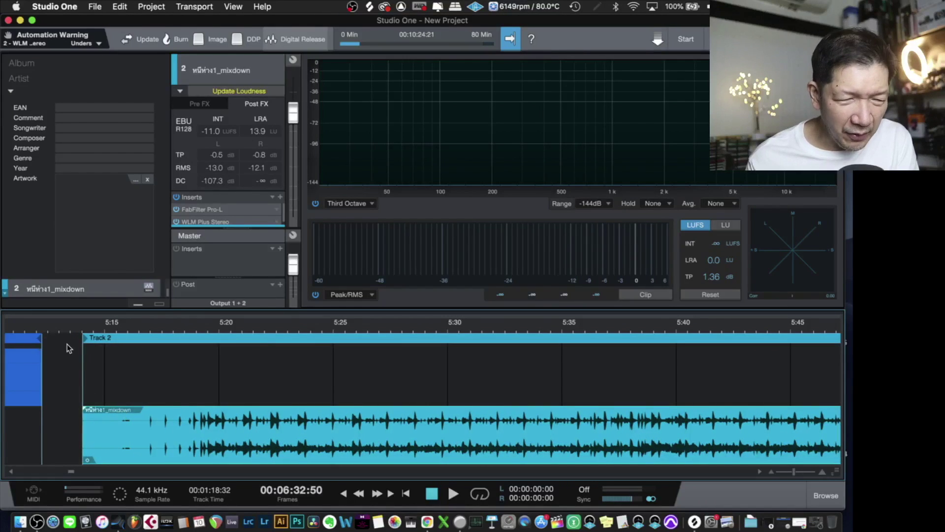
{"action": "left_click_drag", "start_coordinate": [108, 409], "coordinate": [140, 411]}
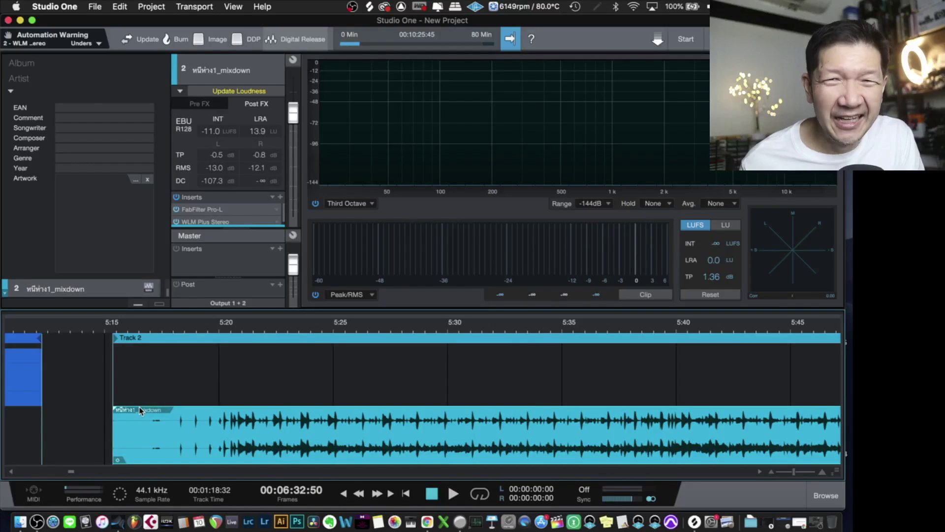
{"action": "key", "text": "shift+f"}
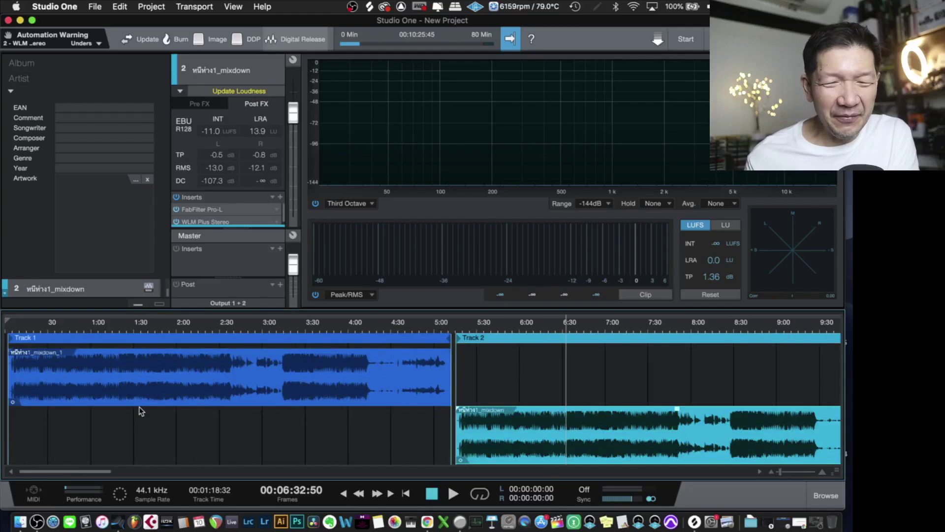
{"action": "scroll", "coordinate": [226, 406], "scroll_direction": "right", "scroll_amount": 5}
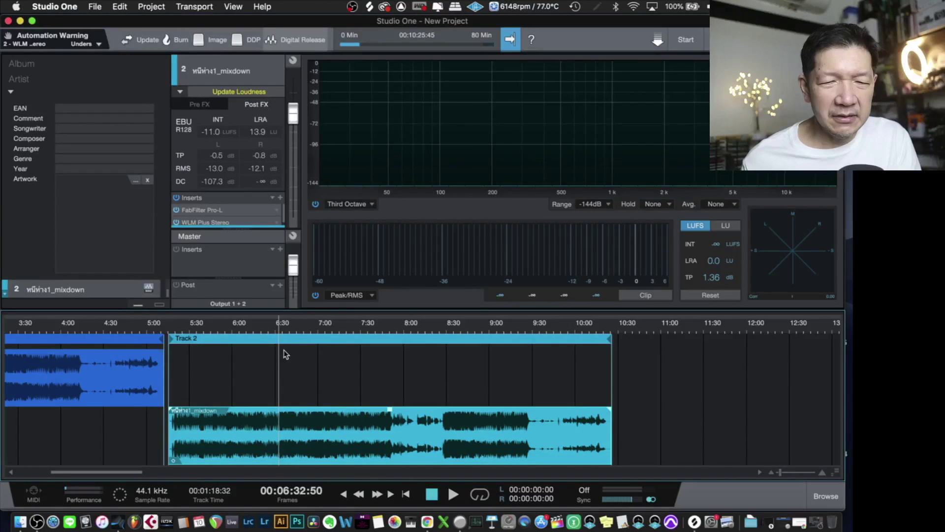
{"action": "key", "text": "w"}
{"action": "key", "text": "w"}
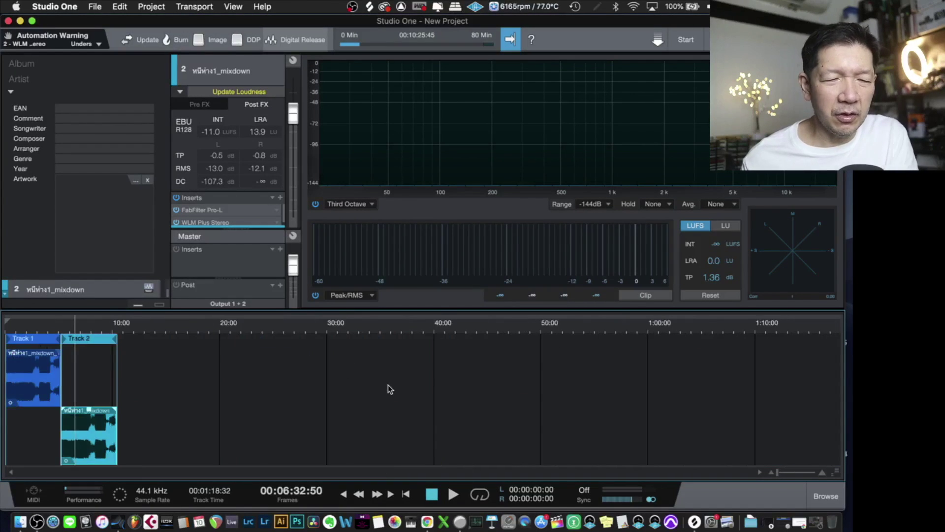
Switch between both tracks' channel settings, set the second track's volume to about -0.7 dB, and reselect the first track
{"action": "left_click", "coordinate": [42, 340]}
{"action": "left_click", "coordinate": [86, 340]}
{"action": "left_click", "coordinate": [39, 340]}
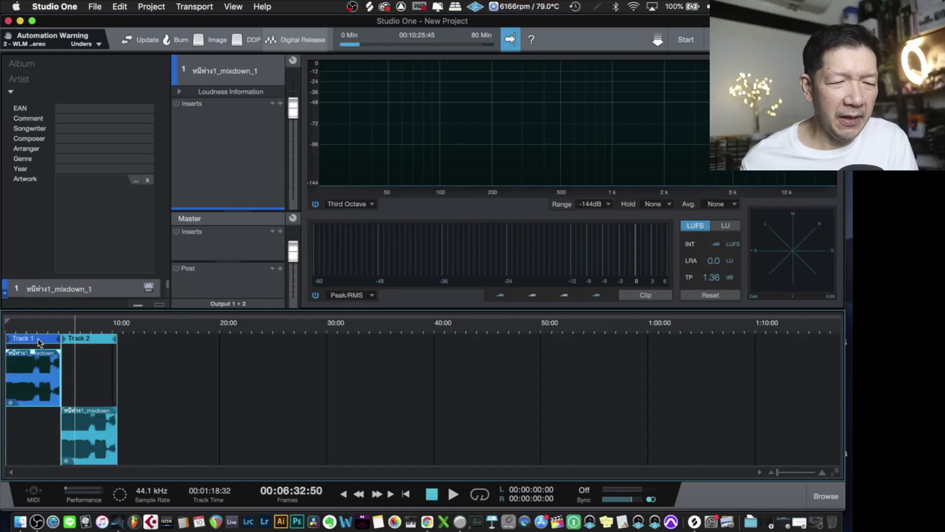
{"action": "left_click", "coordinate": [97, 338]}
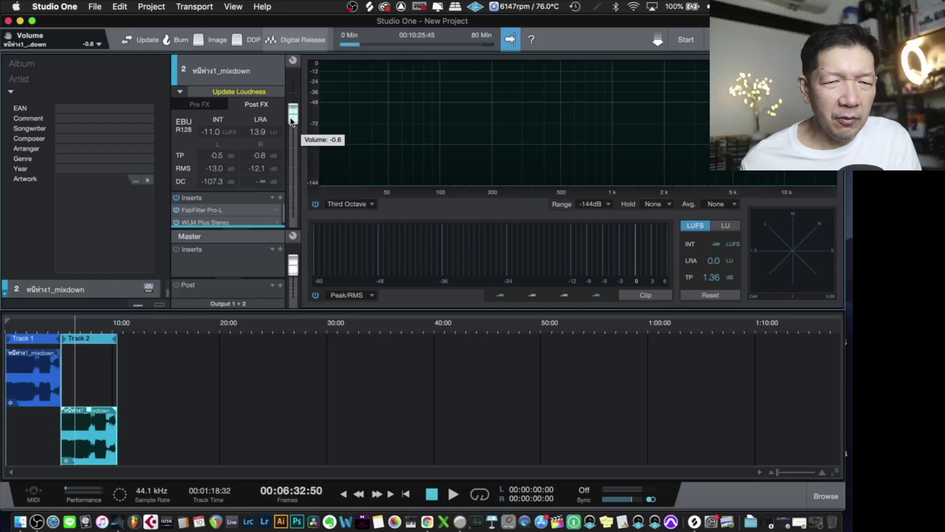
{"action": "left_click", "coordinate": [42, 340]}
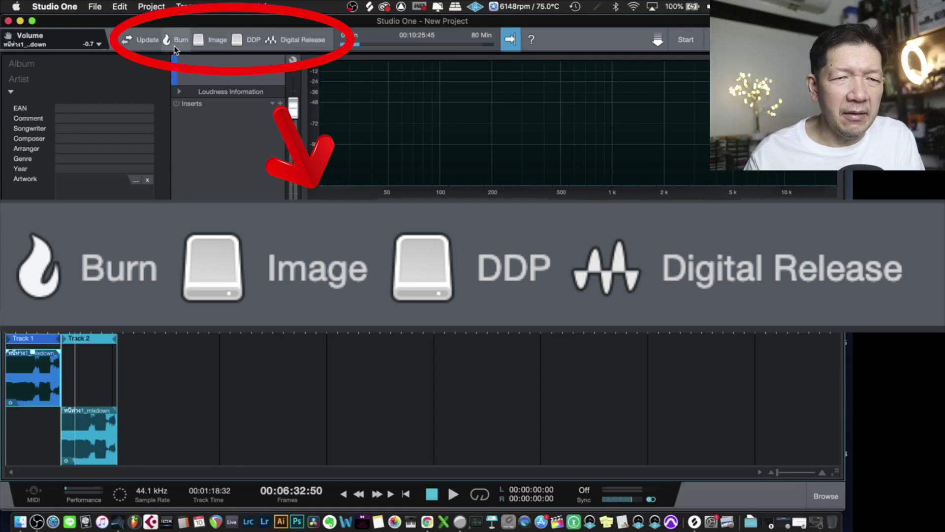
Review the project's export options, from Digital Release to the Burn Audio CD settings
{"action": "left_click", "coordinate": [303, 43]}
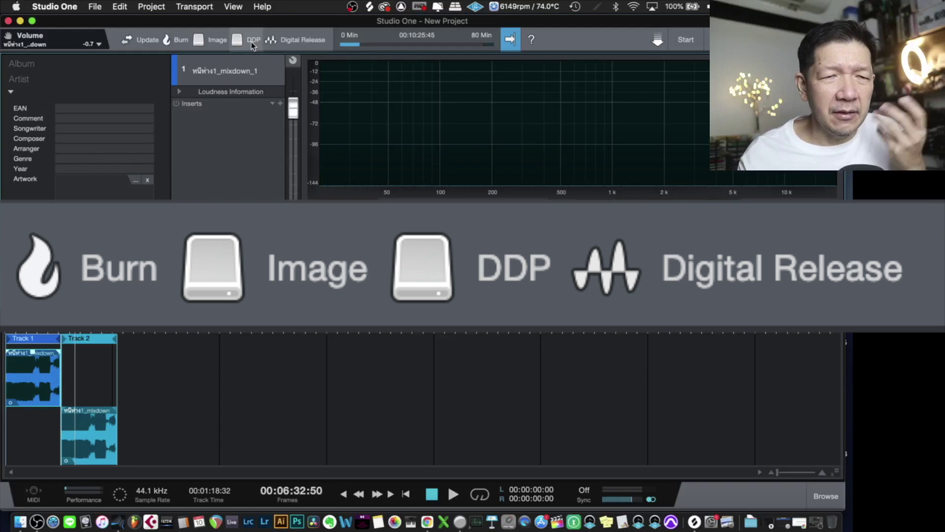
{"action": "left_click", "coordinate": [182, 43]}
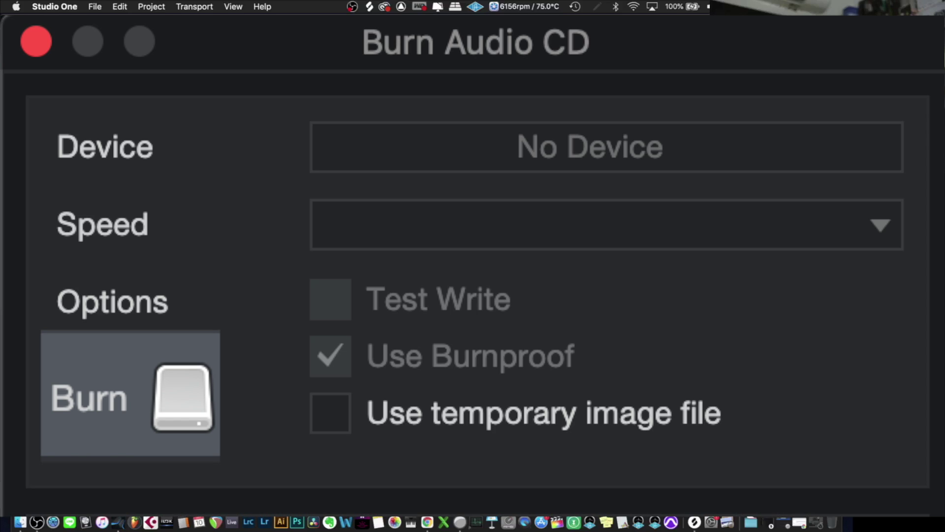